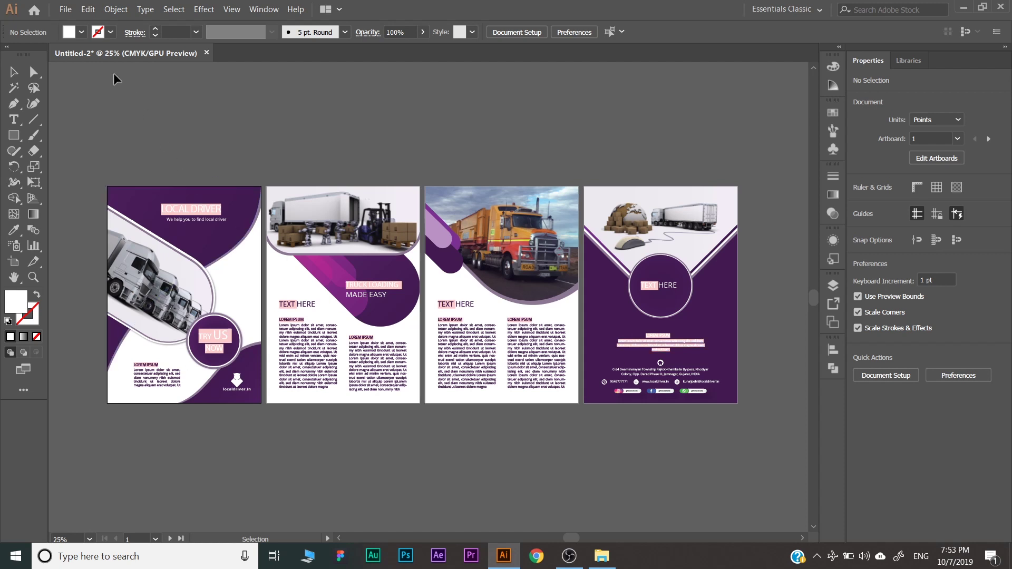
Step: Save the brochure to the Desktop as 'new file' in Adobe Illustrator (*.AI) format
{"action": "left_click", "coordinate": [66, 9]}
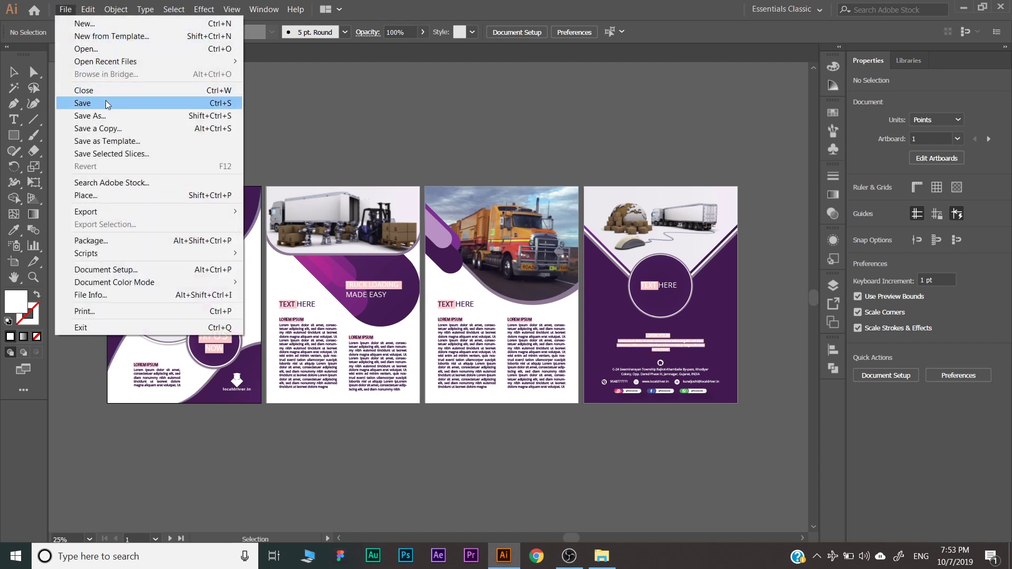
{"action": "left_click", "coordinate": [209, 103]}
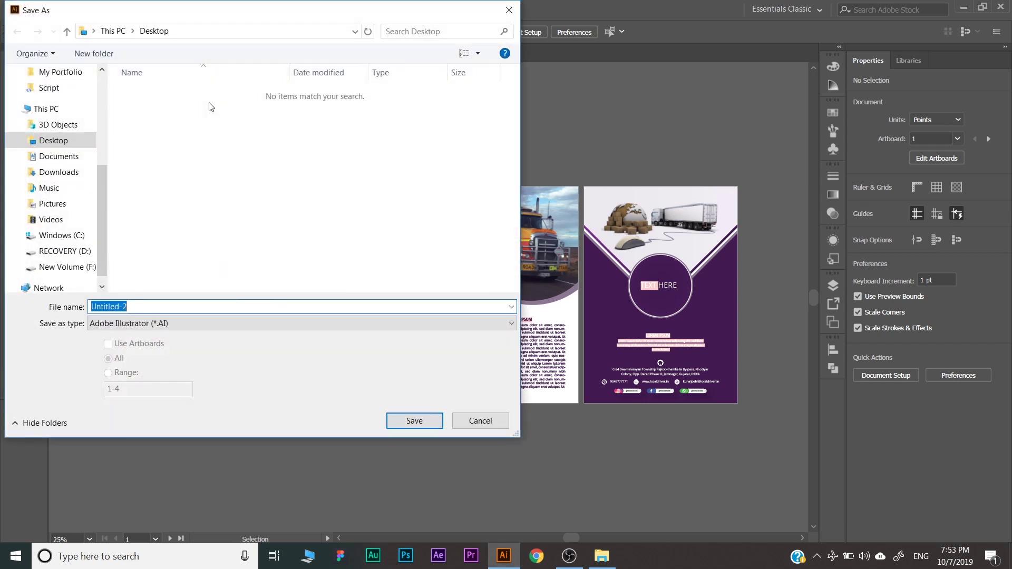
{"action": "left_click", "coordinate": [157, 326]}
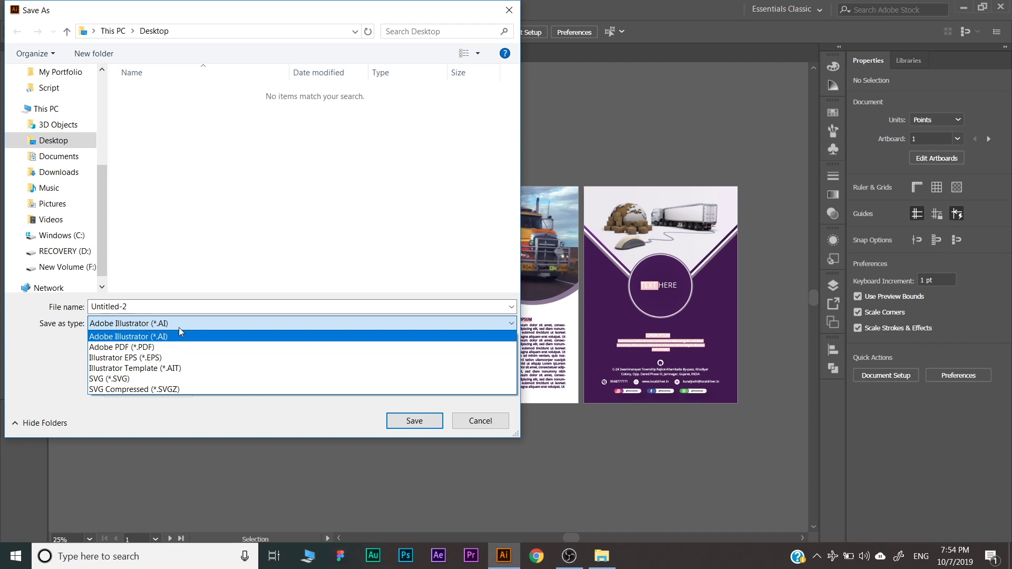
{"action": "left_click", "coordinate": [153, 312]}
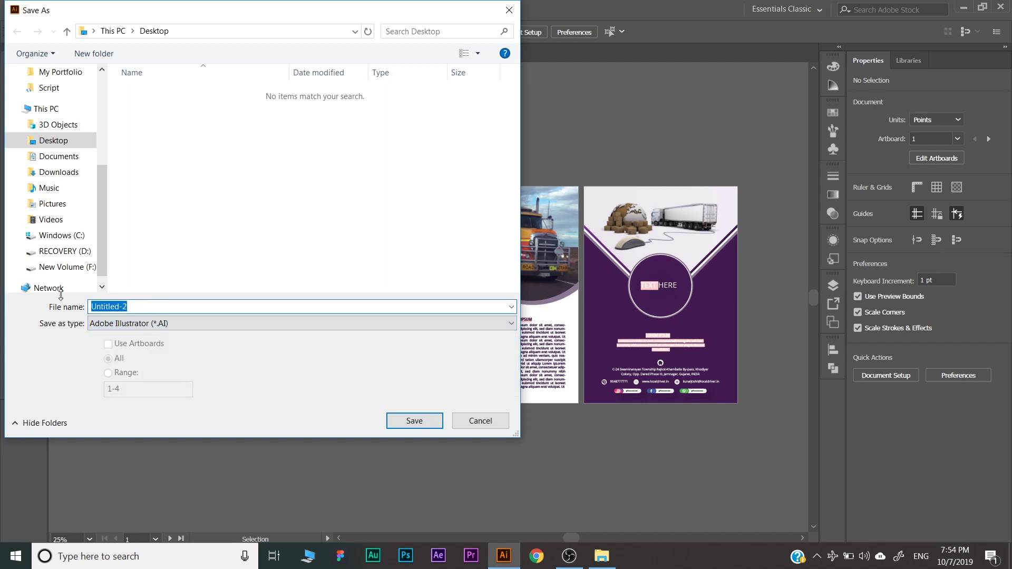
{"action": "type", "text": "new file"}
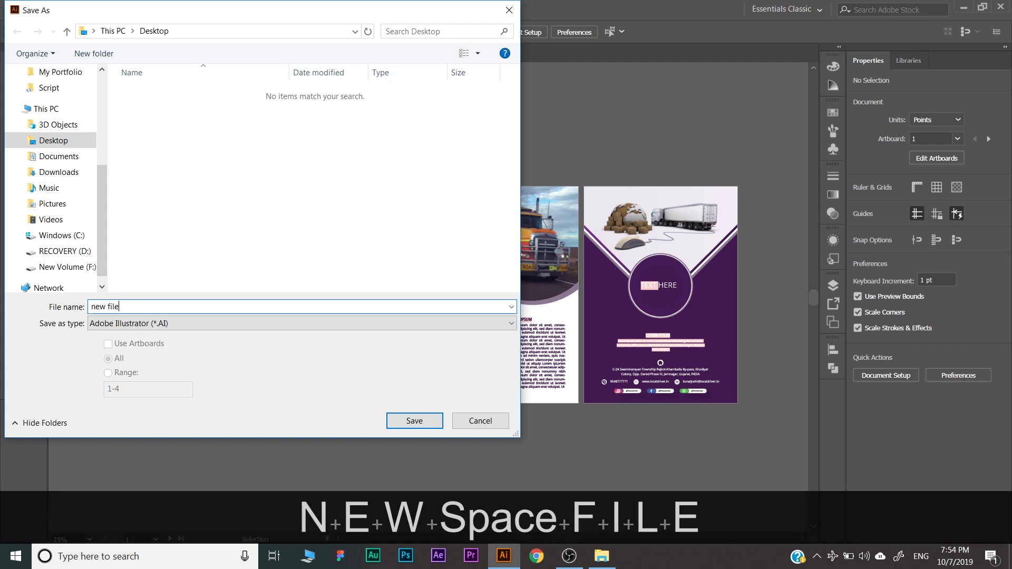
{"action": "left_click", "coordinate": [405, 424]}
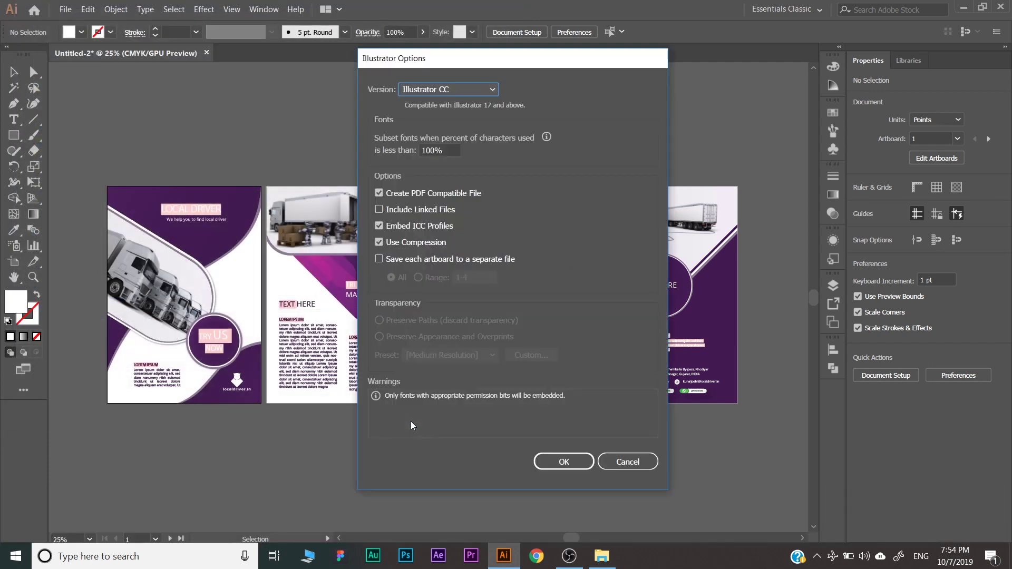
Step: Keep the Illustrator CC version in Illustrator Options and confirm the save
{"action": "left_click", "coordinate": [439, 94]}
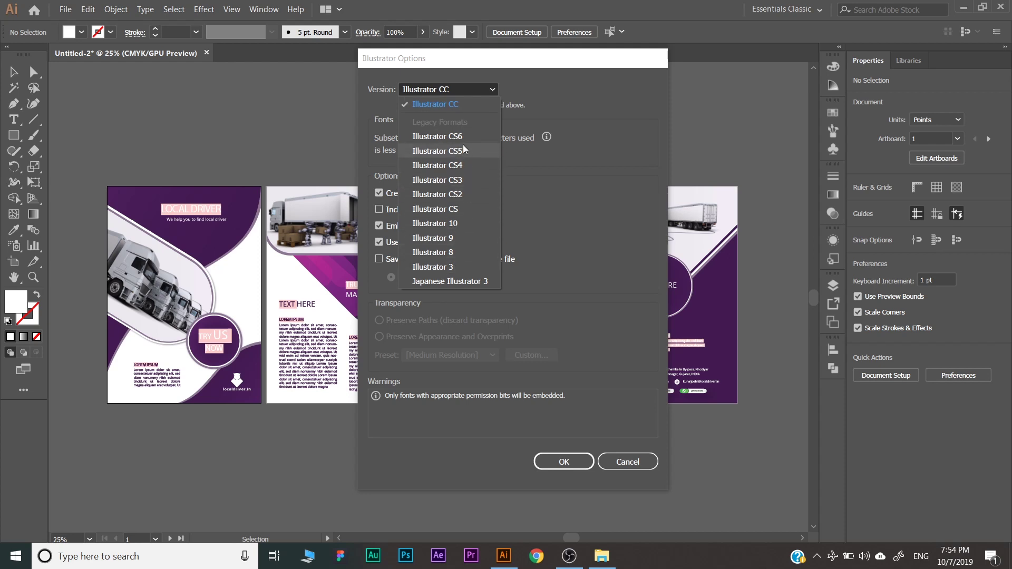
{"action": "left_click", "coordinate": [463, 109]}
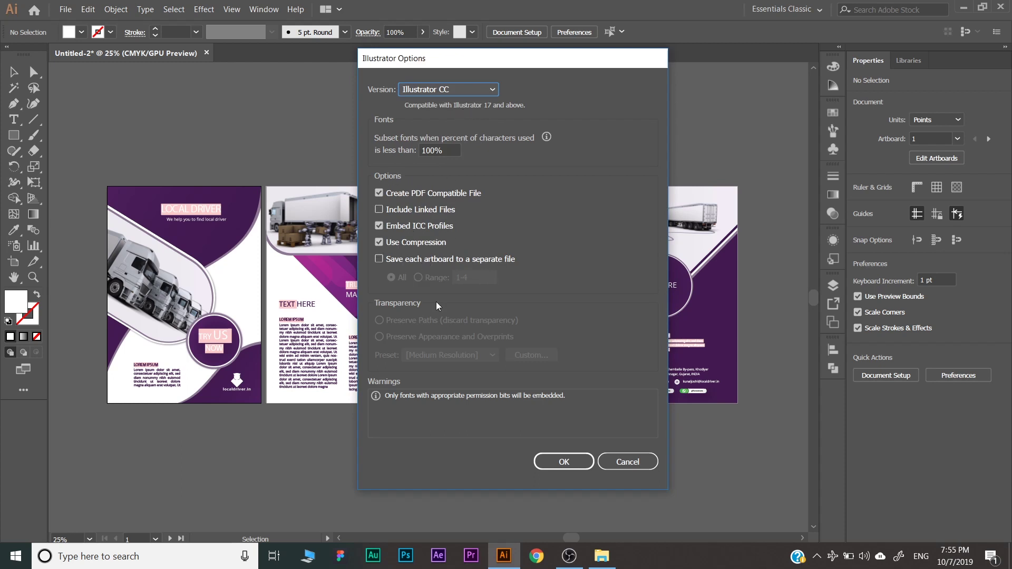
{"action": "left_click", "coordinate": [554, 462]}
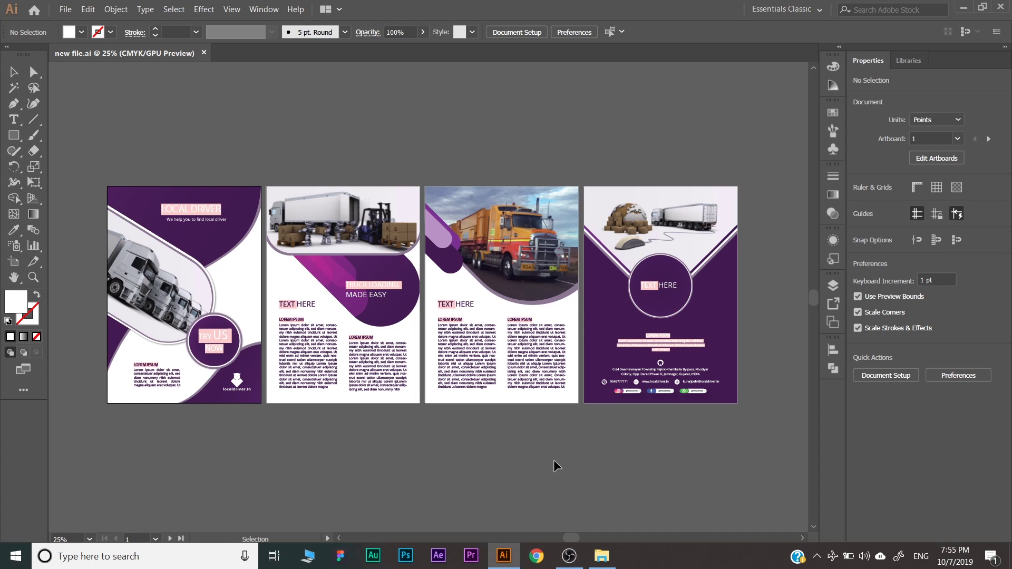
Step: Save a second copy of the brochure as 'new file 2' with the default Illustrator options
{"action": "left_click", "coordinate": [66, 9]}
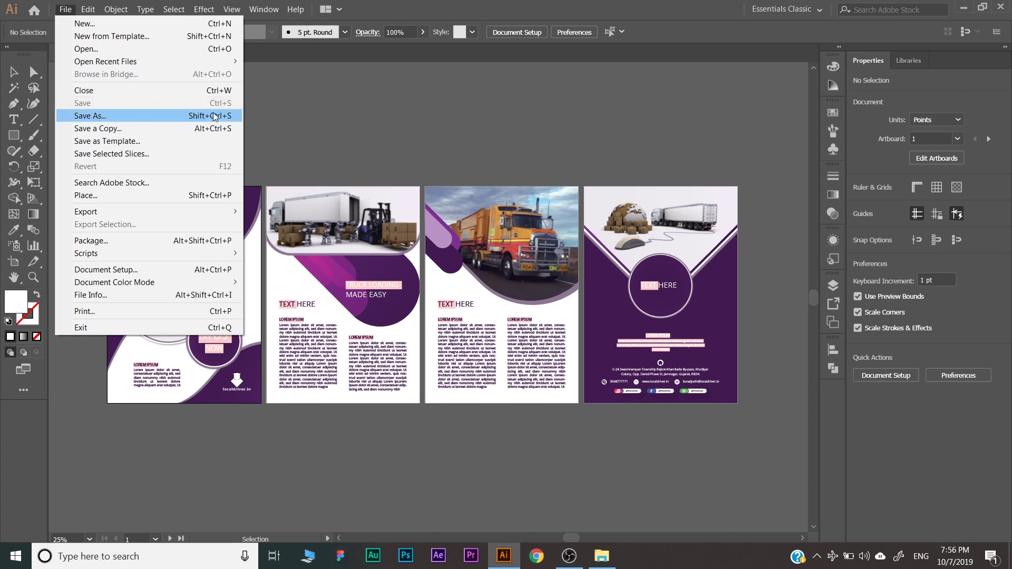
{"action": "left_click", "coordinate": [194, 122]}
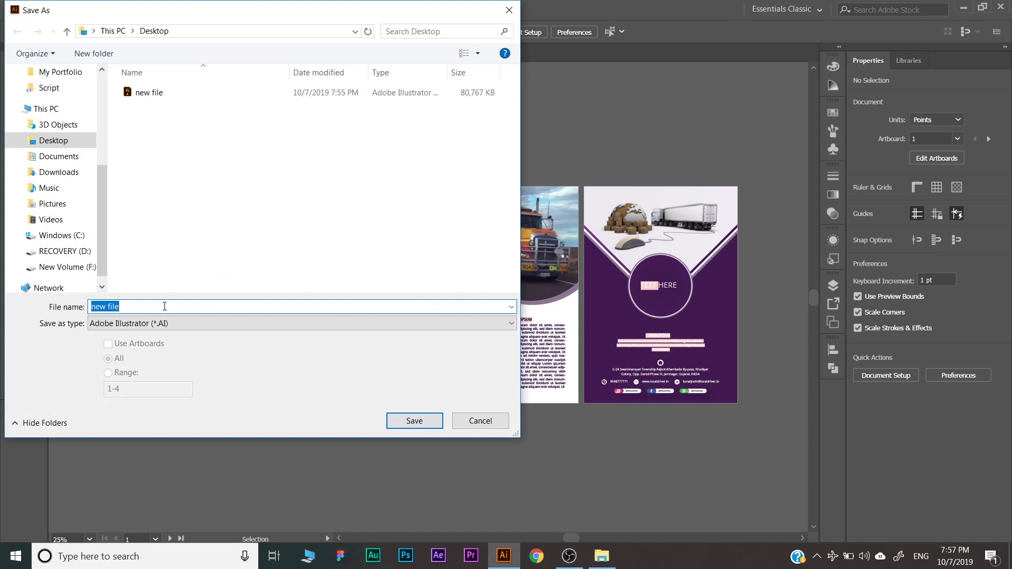
{"action": "left_click", "coordinate": [164, 306]}
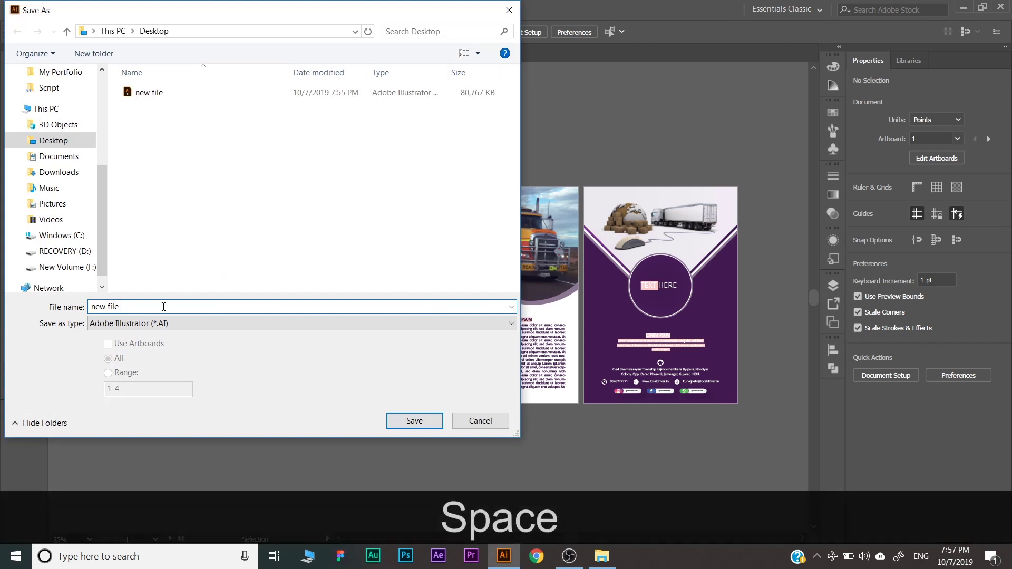
{"action": "type", "text": "2"}
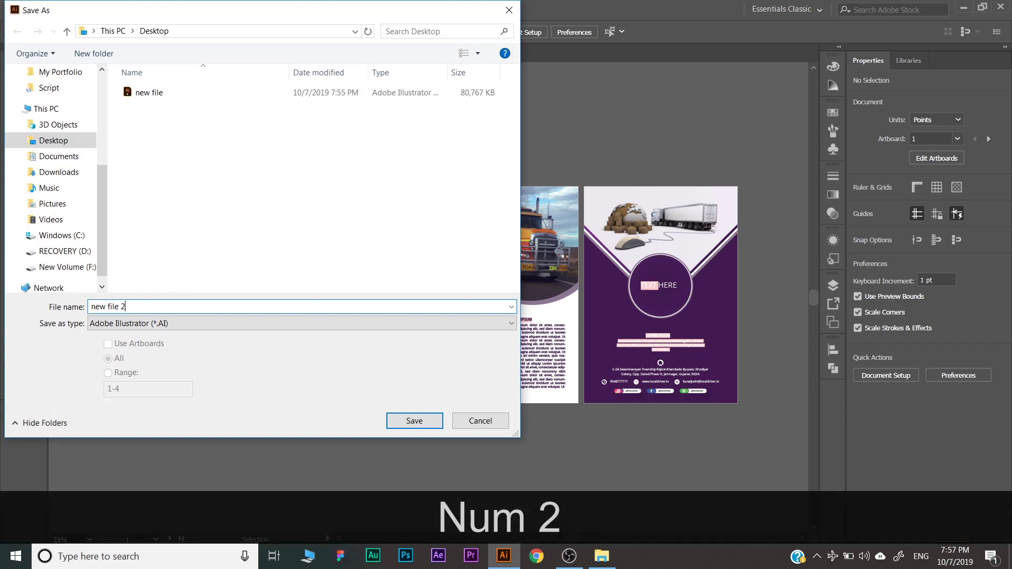
{"action": "left_click", "coordinate": [406, 425]}
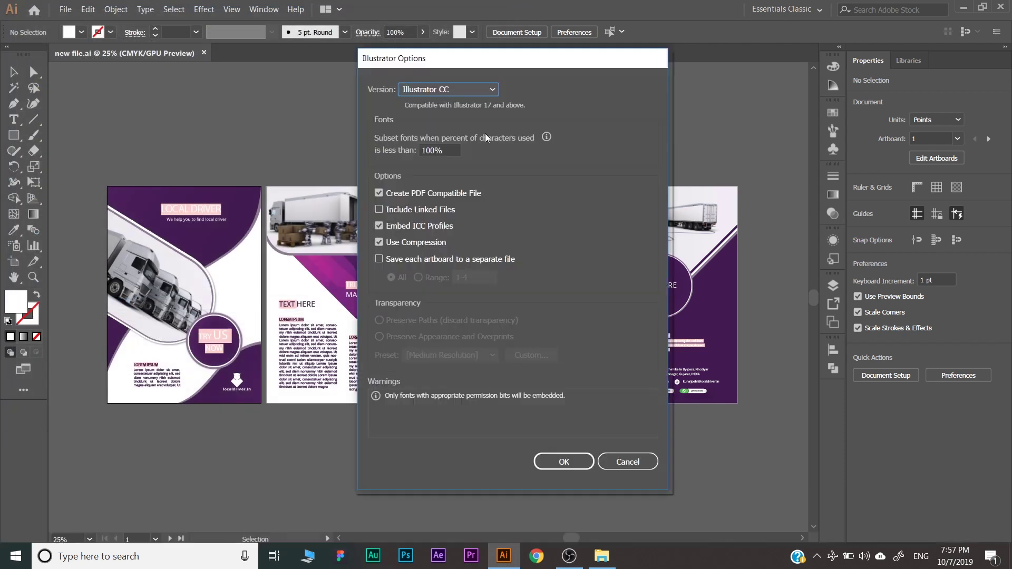
{"action": "left_click", "coordinate": [565, 461]}
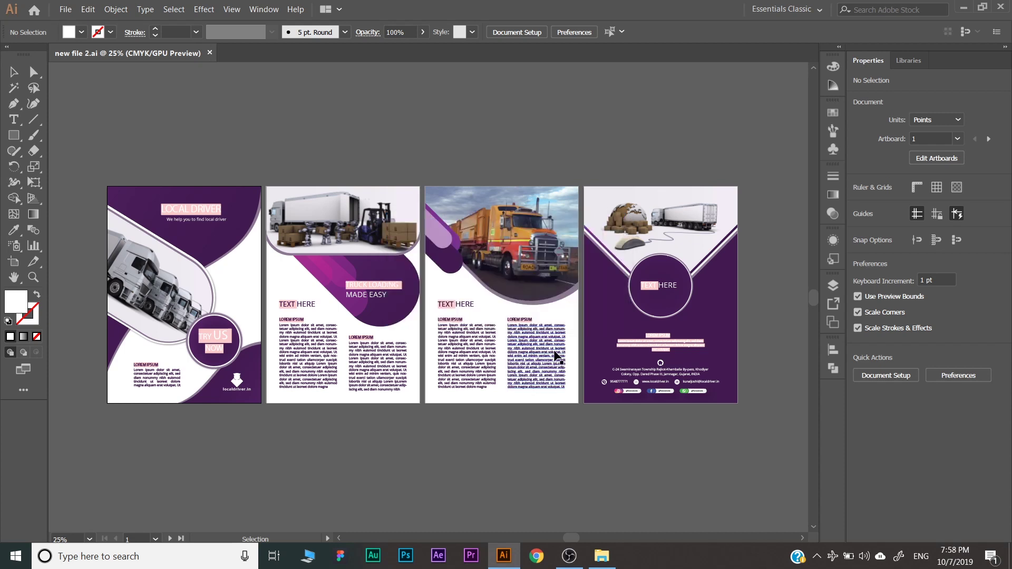
Step: Open Export for Screens with all artboards selected
{"action": "left_click", "coordinate": [66, 9]}
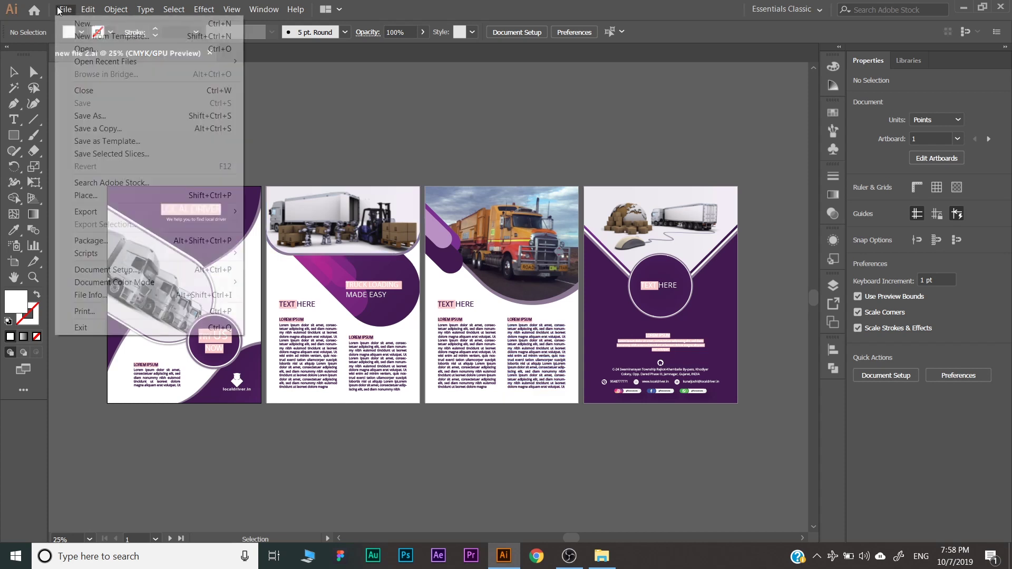
{"action": "mouse_move", "coordinate": [128, 221]}
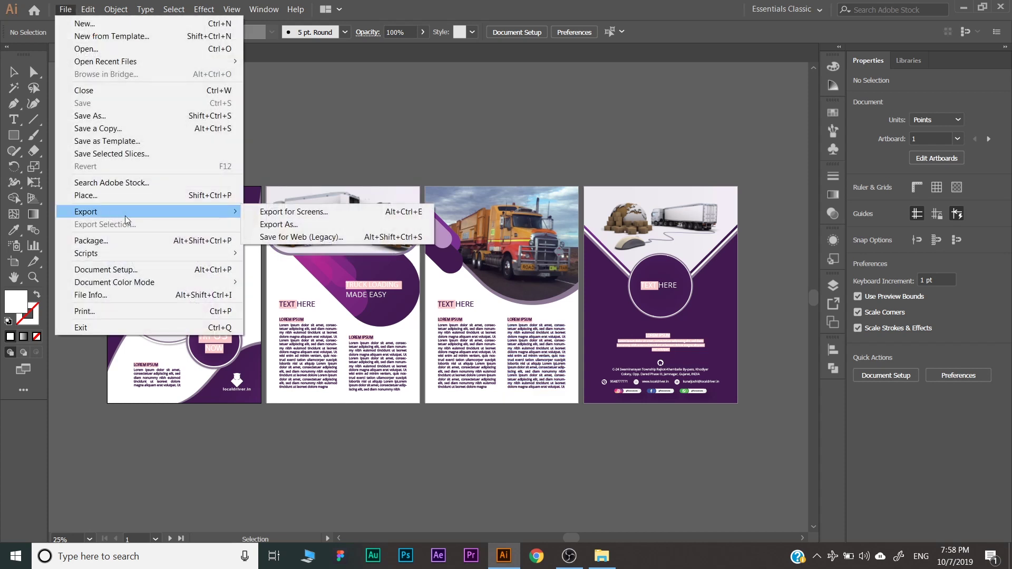
{"action": "left_click", "coordinate": [416, 216]}
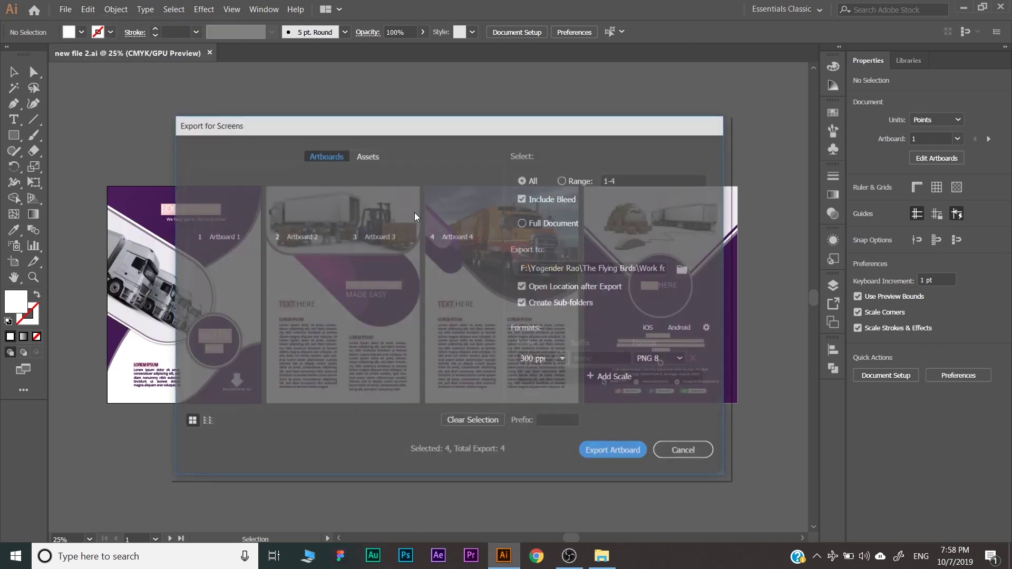
Step: Rename the four artboards to 2, 2, 3 and 4
{"action": "double_click", "coordinate": [237, 236]}
{"action": "triple_click", "coordinate": [236, 236]}
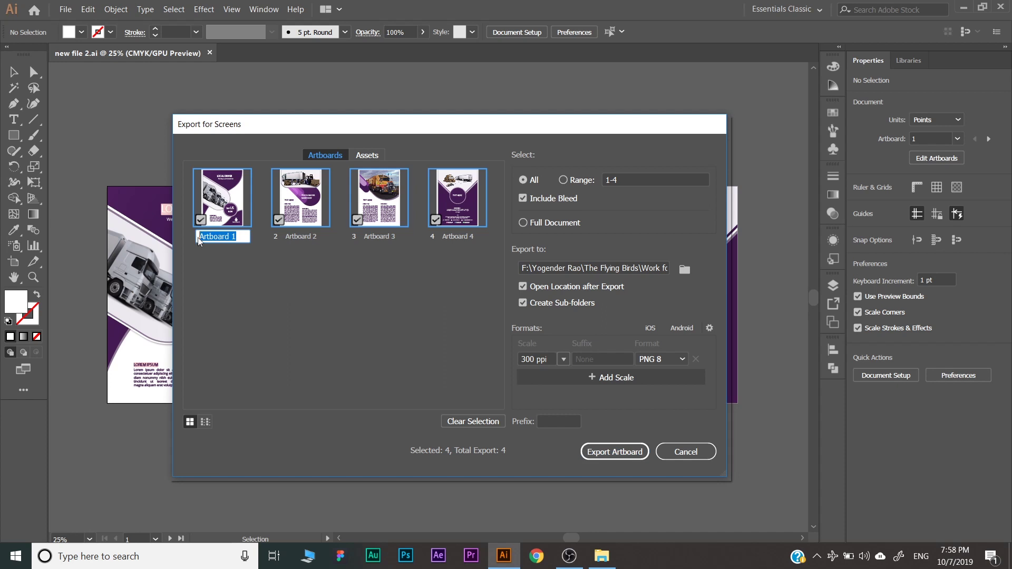
{"action": "type", "text": "2"}
{"action": "double_click", "coordinate": [315, 236]}
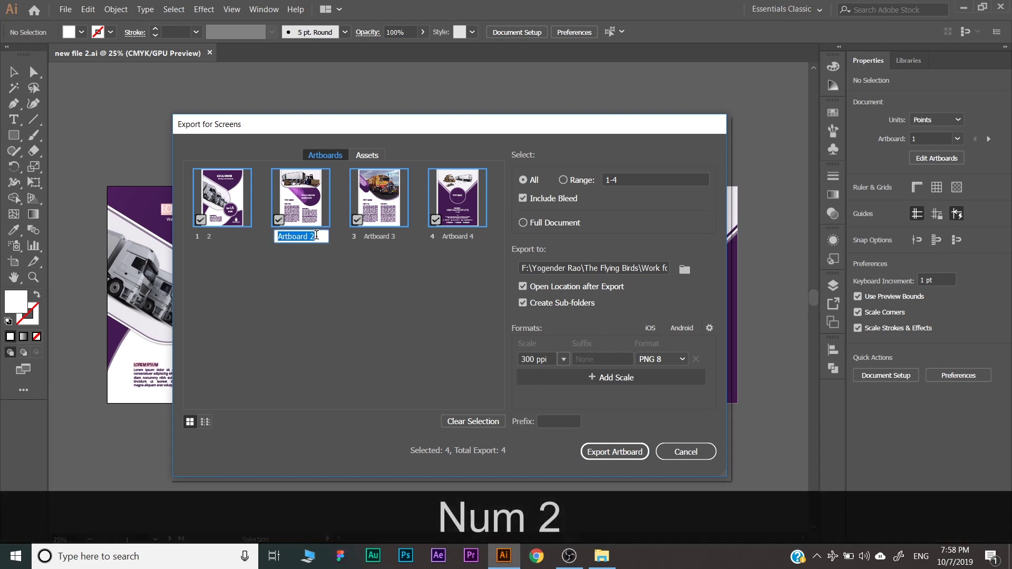
{"action": "type", "text": "2"}
{"action": "key", "text": "Tab"}
{"action": "type", "text": "3"}
{"action": "key", "text": "Tab"}
{"action": "type", "text": "4"}
{"action": "key", "text": "Return"}
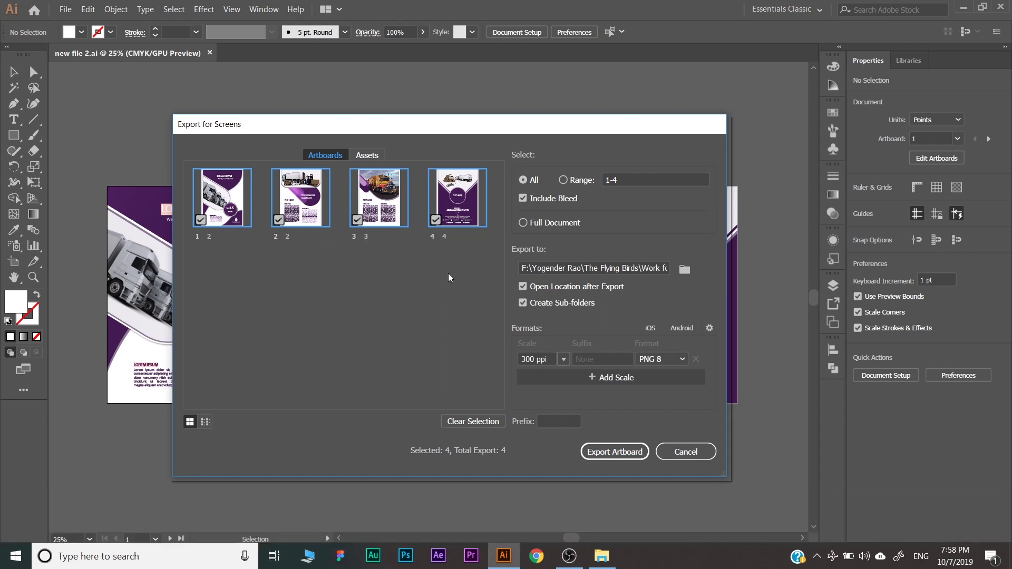
{"action": "left_click", "coordinate": [225, 225]}
{"action": "left_click", "coordinate": [303, 222]}
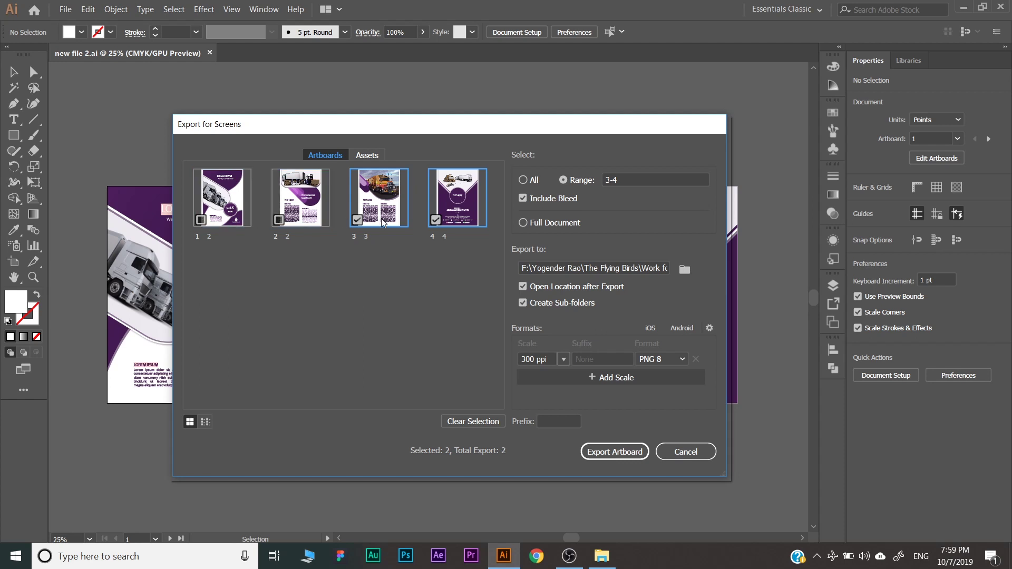
{"action": "left_click", "coordinate": [380, 223]}
{"action": "left_click", "coordinate": [293, 213]}
{"action": "left_click", "coordinate": [217, 210]}
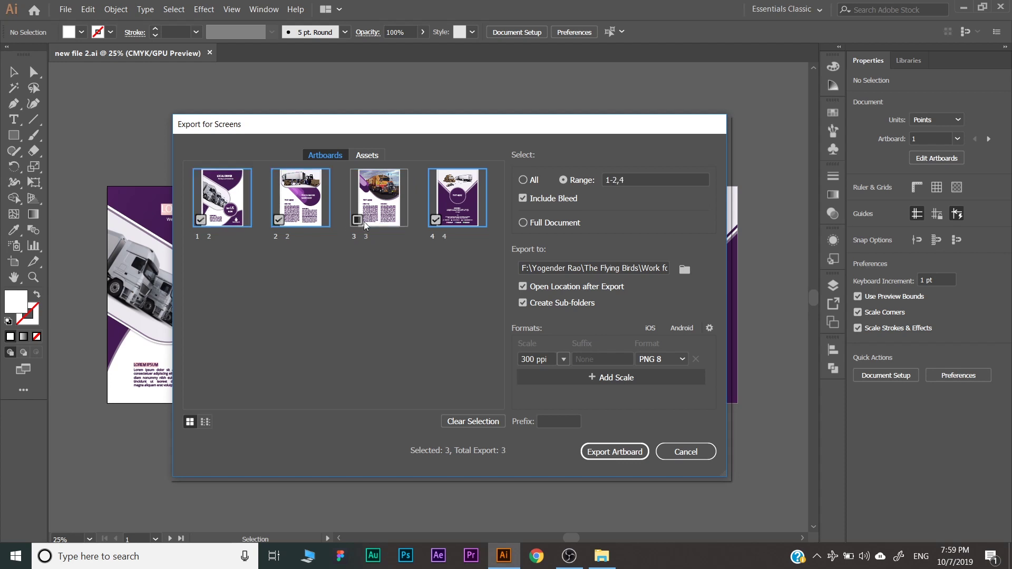
{"action": "left_click", "coordinate": [377, 224]}
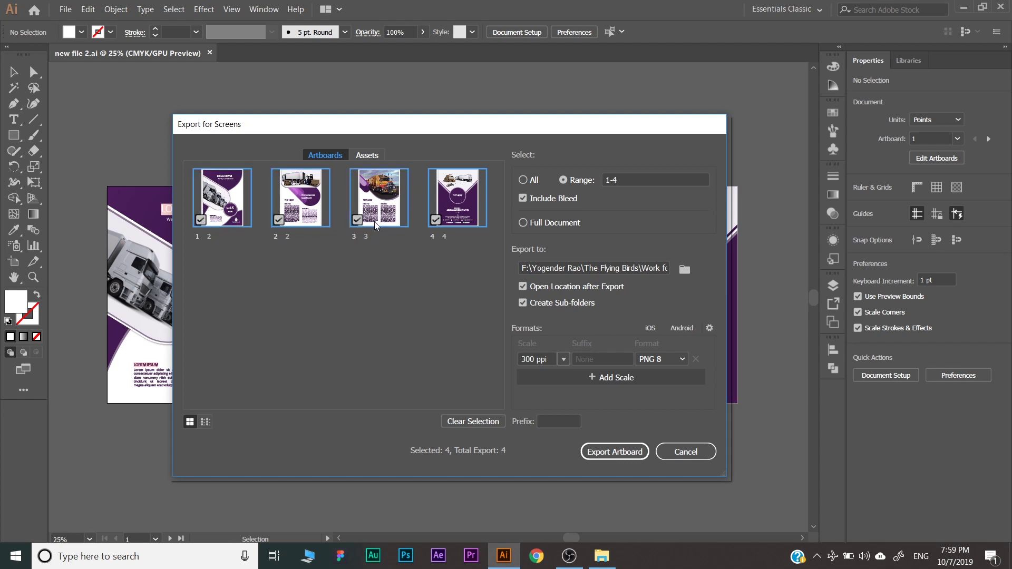
{"action": "left_click", "coordinate": [524, 223]}
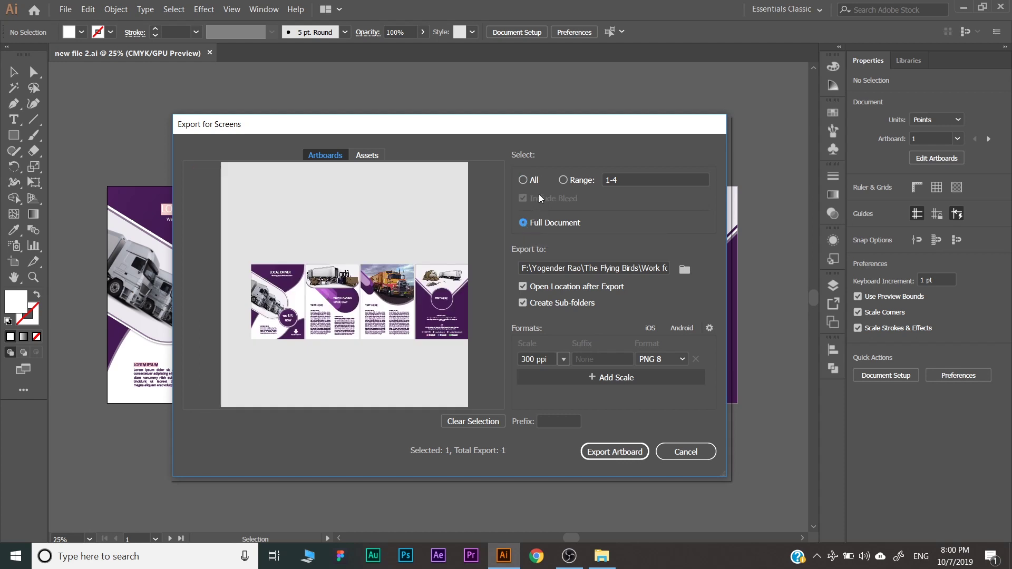
{"action": "left_click", "coordinate": [529, 180]}
{"action": "left_click", "coordinate": [527, 224]}
{"action": "left_click", "coordinate": [534, 180]}
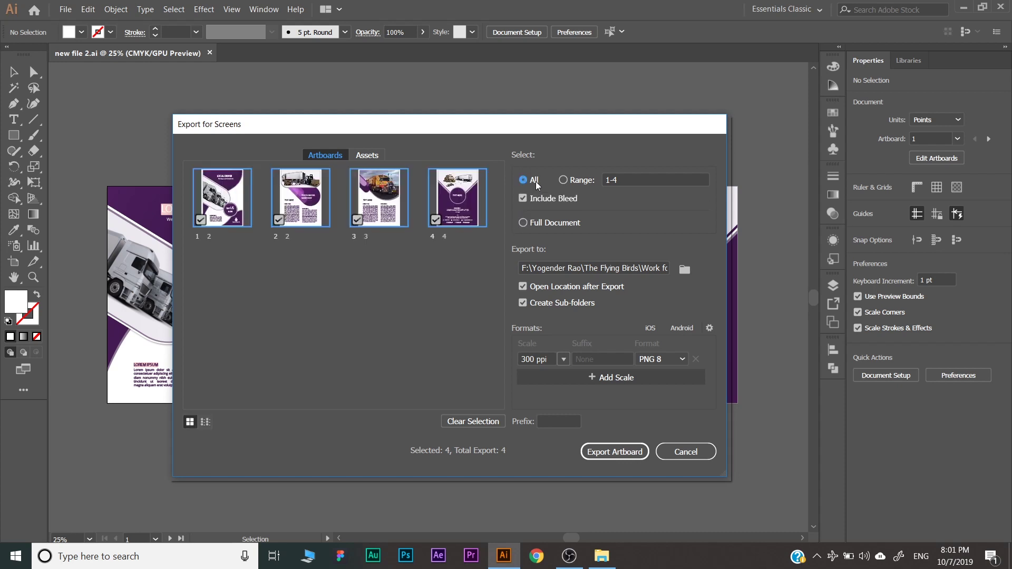
{"action": "left_click", "coordinate": [685, 269]}
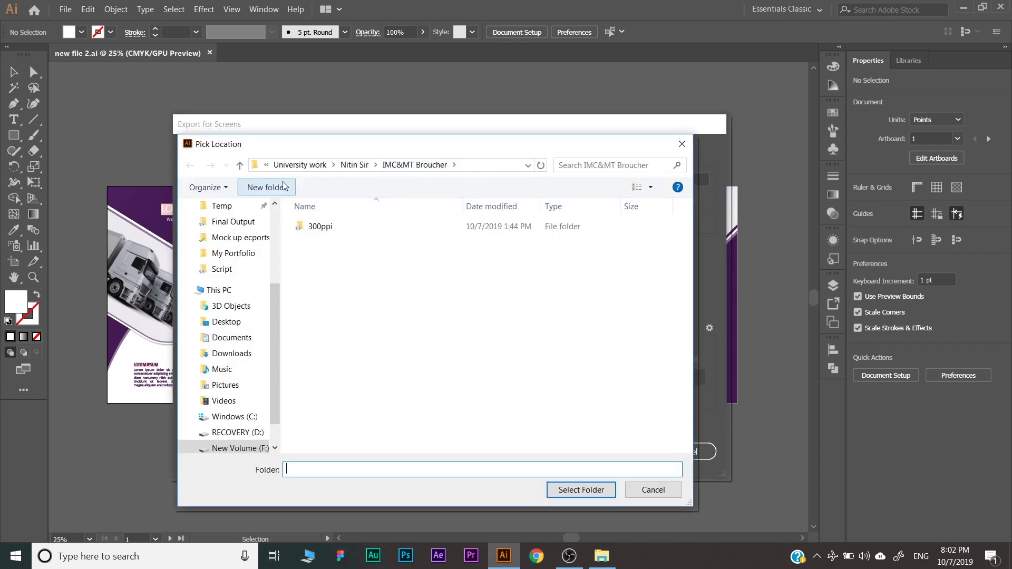
Step: Set the Desktop as the export destination folder
{"action": "left_click", "coordinate": [237, 330]}
{"action": "left_click", "coordinate": [581, 490]}
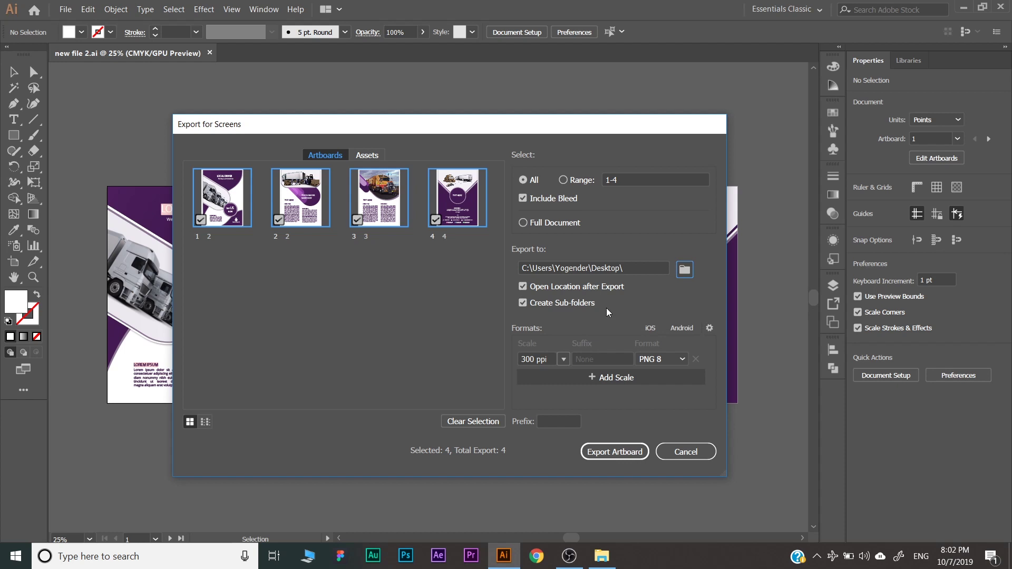
{"action": "left_click", "coordinate": [668, 359]}
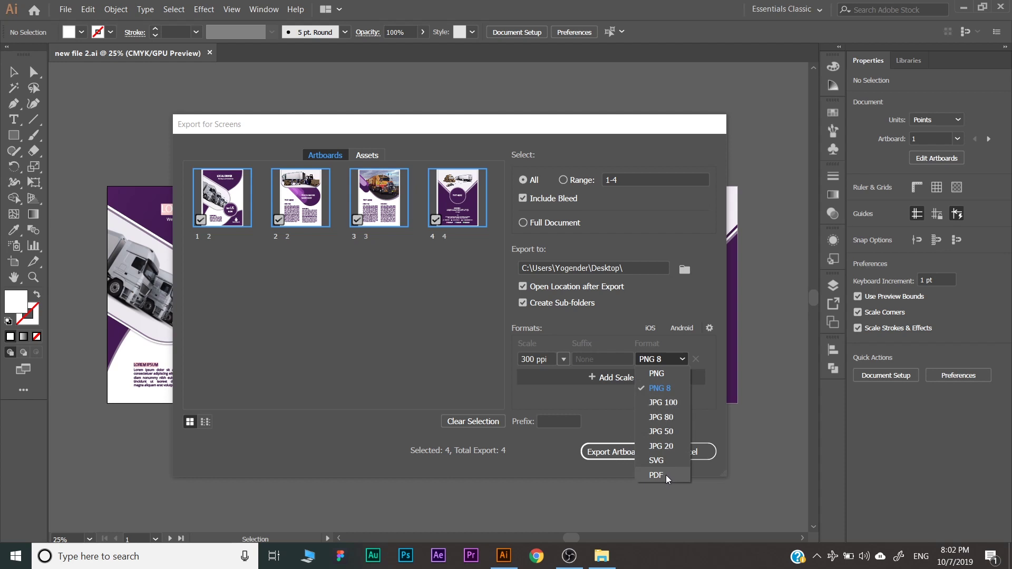
Step: Add SVG and PDF as second and third export formats alongside PNG 8
{"action": "key", "text": "Escape"}
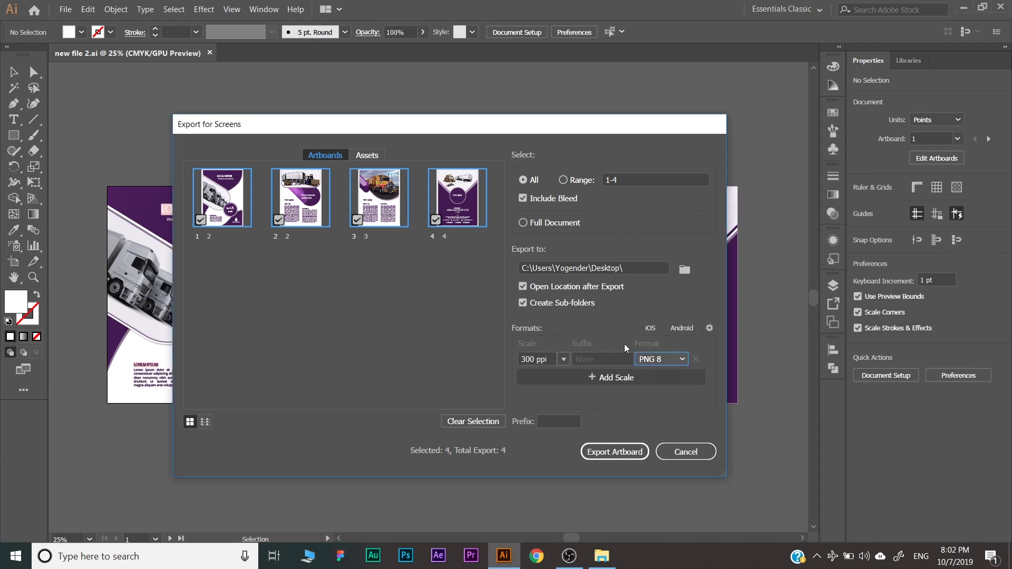
{"action": "left_click", "coordinate": [626, 377]}
{"action": "left_click", "coordinate": [665, 379]}
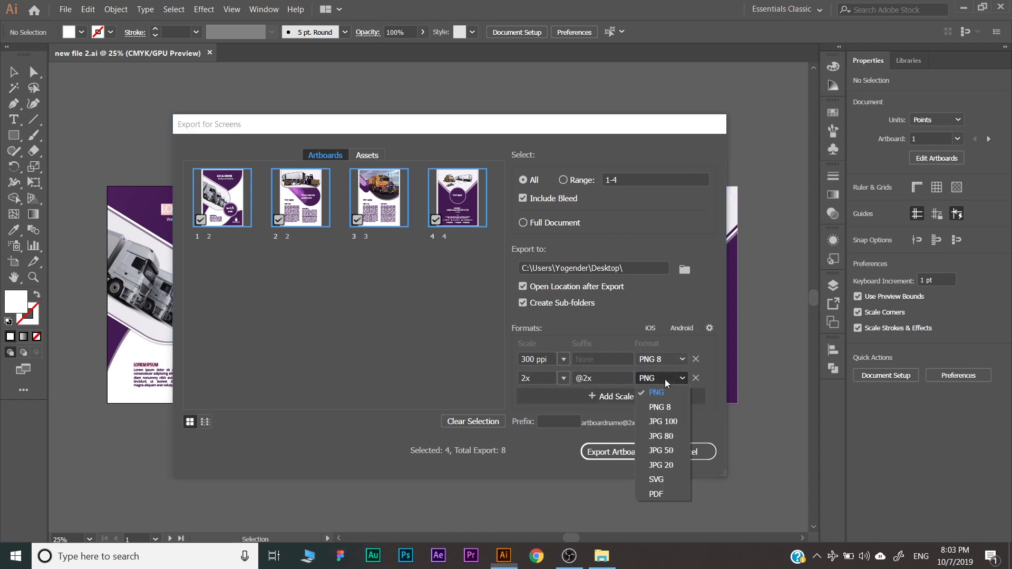
{"action": "left_click", "coordinate": [656, 479]}
{"action": "left_click", "coordinate": [613, 397]}
{"action": "left_click", "coordinate": [663, 380]}
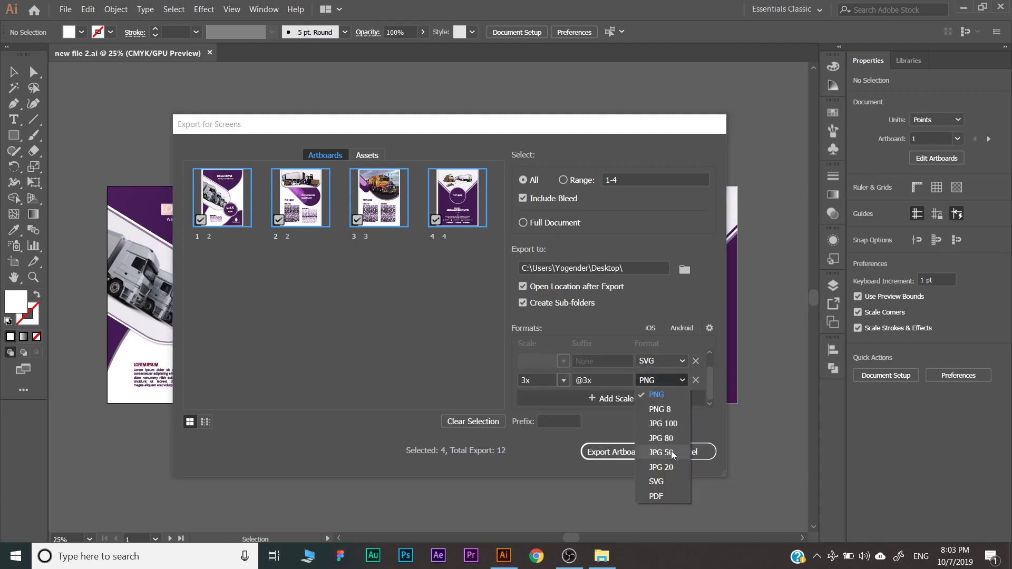
{"action": "left_click", "coordinate": [656, 497]}
{"action": "mouse_move", "coordinate": [710, 379]}
{"action": "left_mouse_down"}
{"action": "mouse_move", "coordinate": [707, 394]}
{"action": "mouse_move", "coordinate": [708, 367]}
{"action": "left_mouse_up"}
Step: Keep the PNG export at 300 ppi and export all artboards as 12 files
{"action": "left_click", "coordinate": [565, 359]}
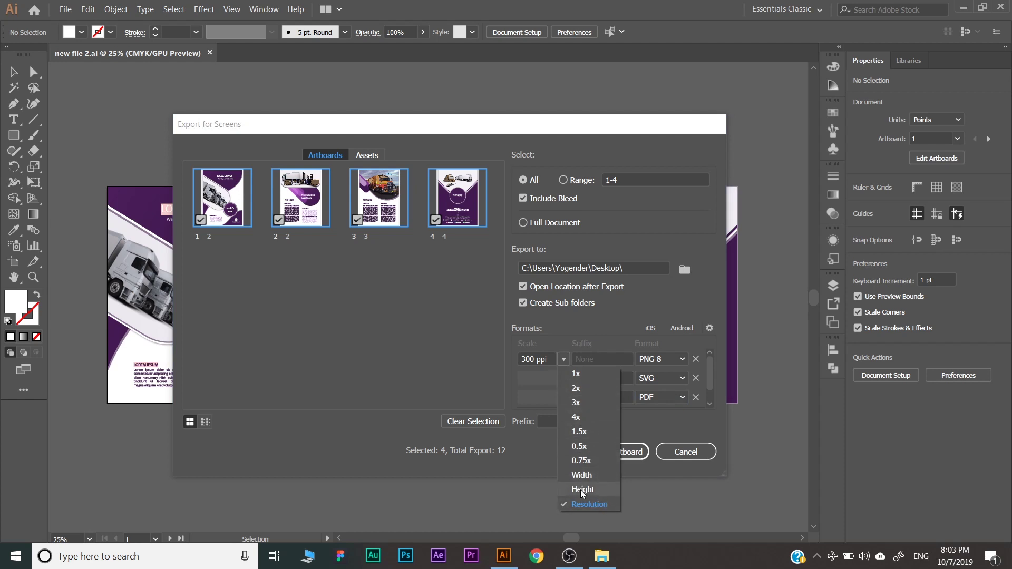
{"action": "left_click", "coordinate": [600, 347]}
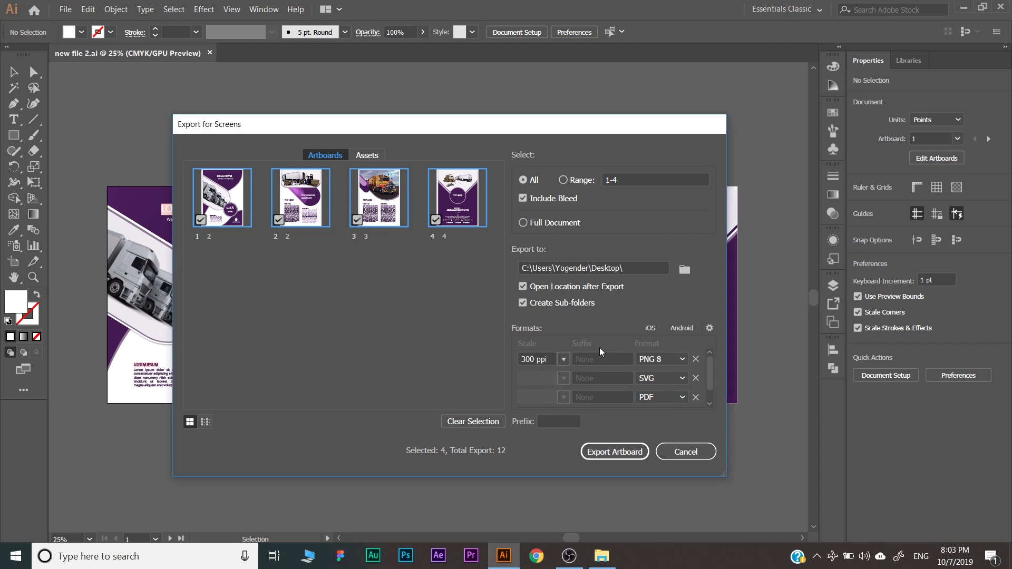
{"action": "left_click", "coordinate": [626, 456]}
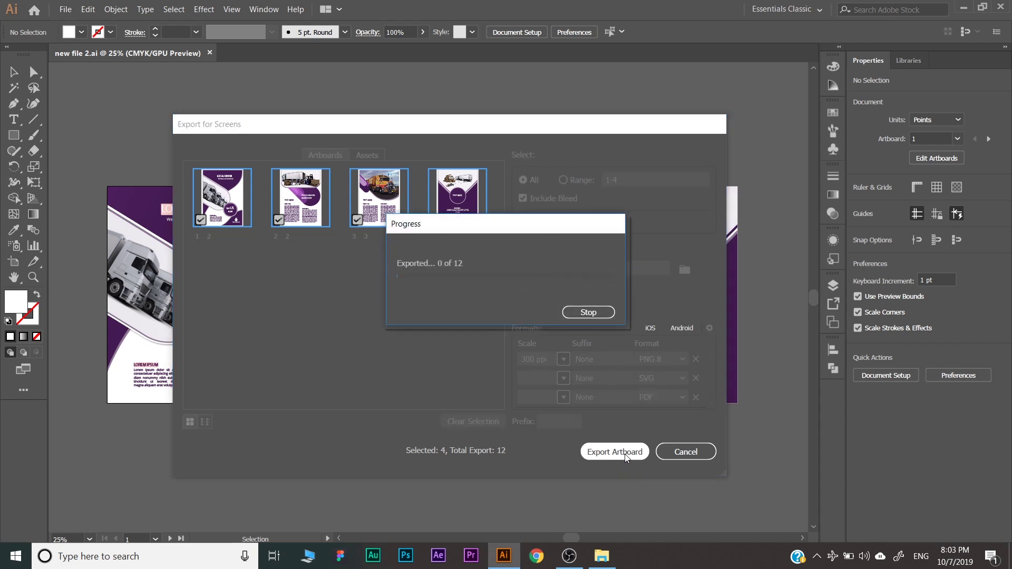